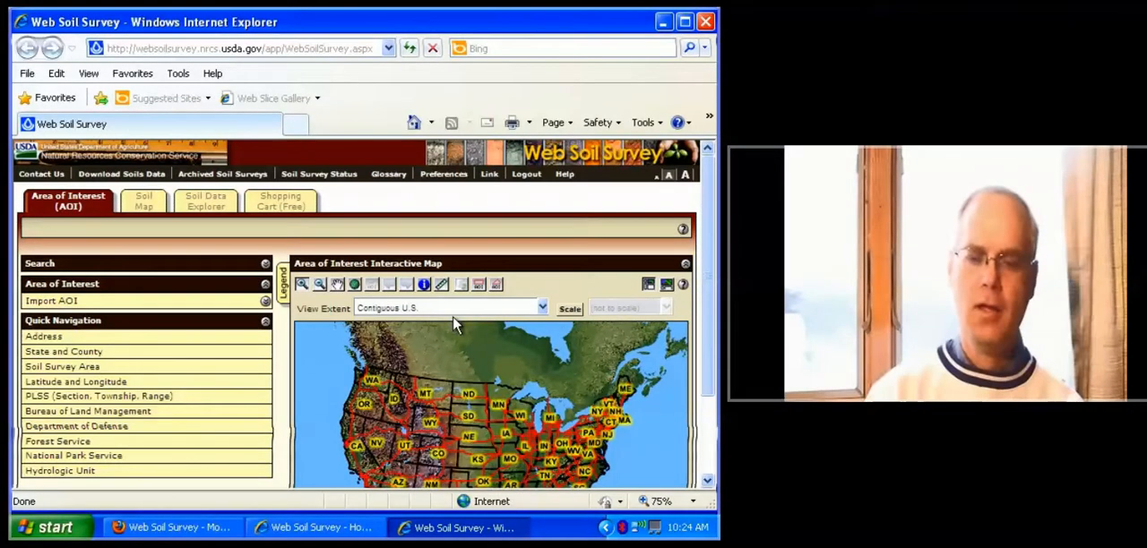
Locate the ZIP code 52132 on the area of interest map using the address navigation
click(219, 337)
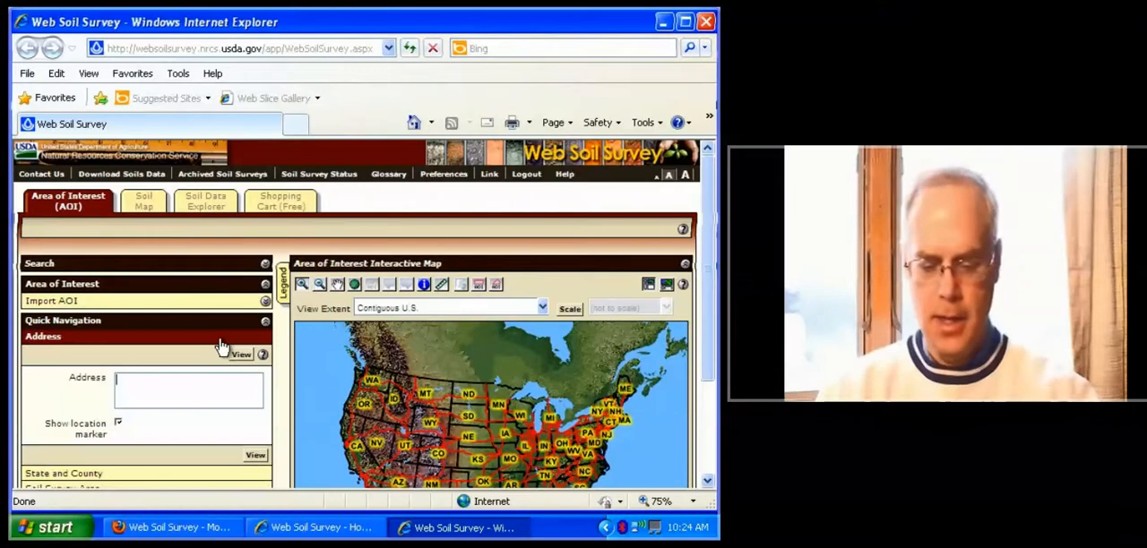
text(sc)
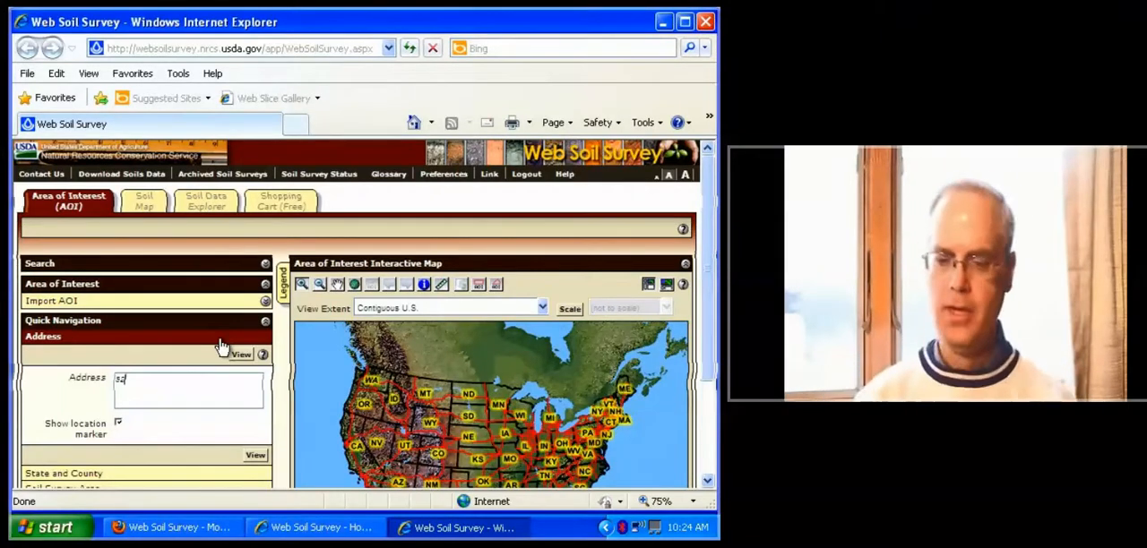
text(182)
key(Return)
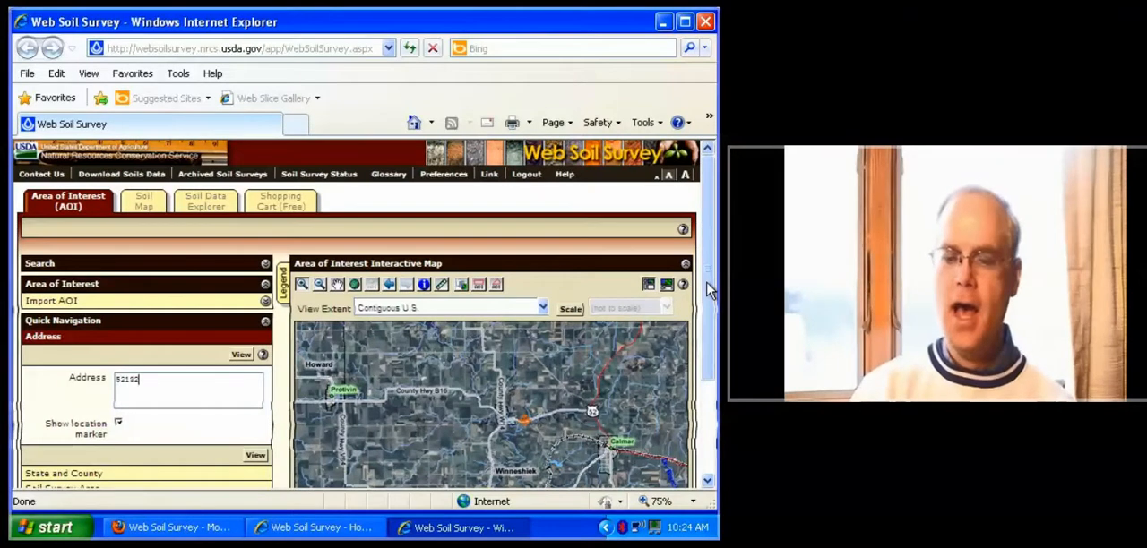
Outline the farmland south of Calmar, just west of State Hwy 150, as a polygon area of interest
drag(708, 289, 714, 390)
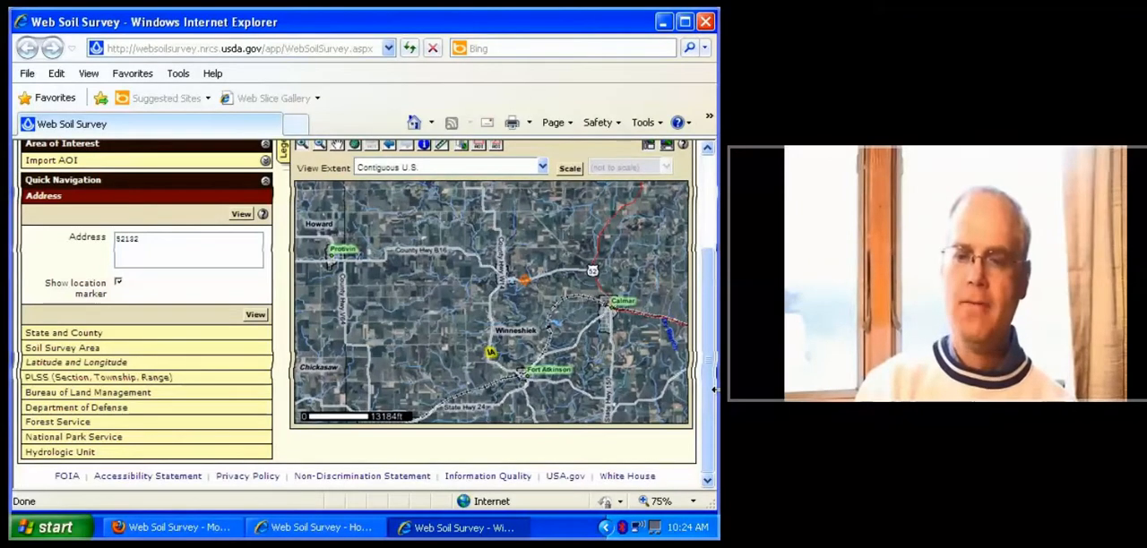
click(302, 145)
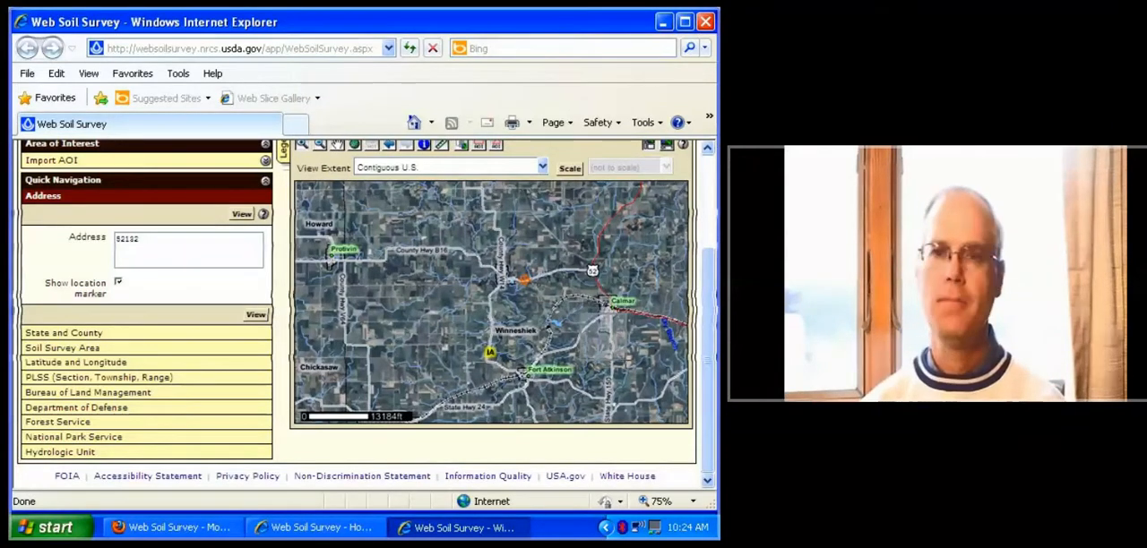
click(625, 360)
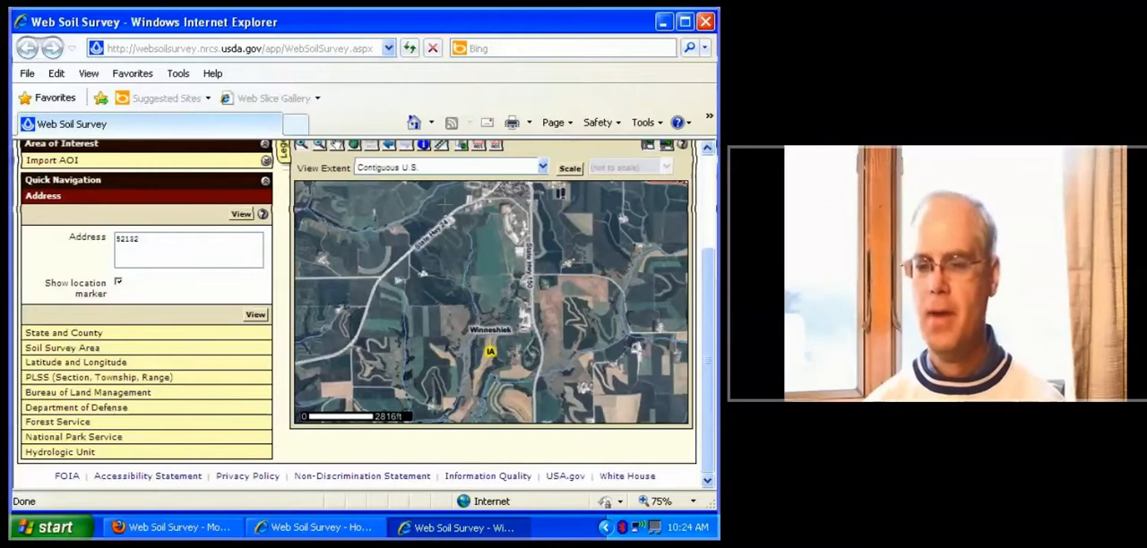
click(567, 362)
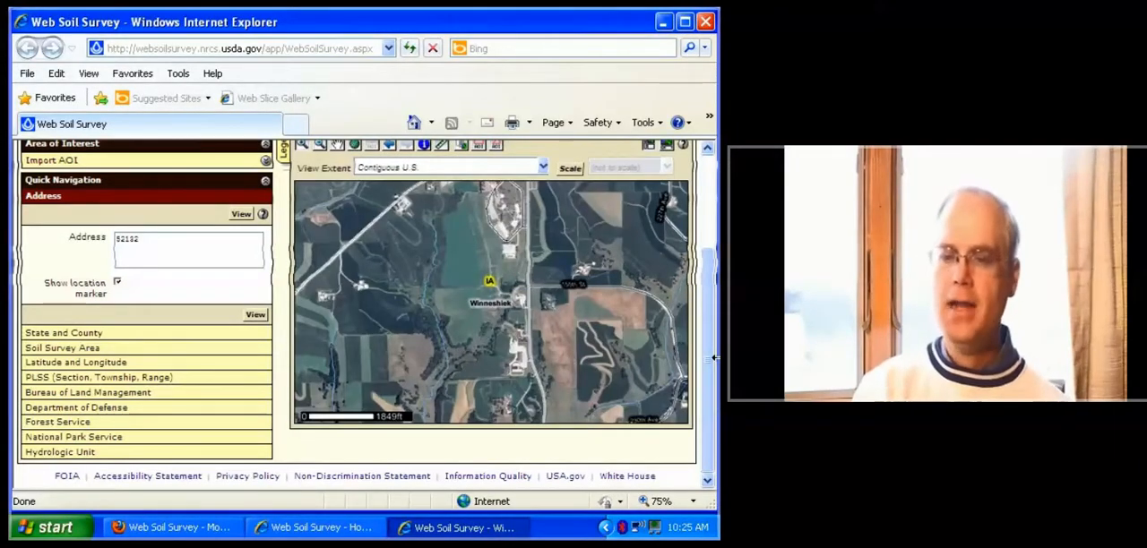
drag(709, 358, 709, 344)
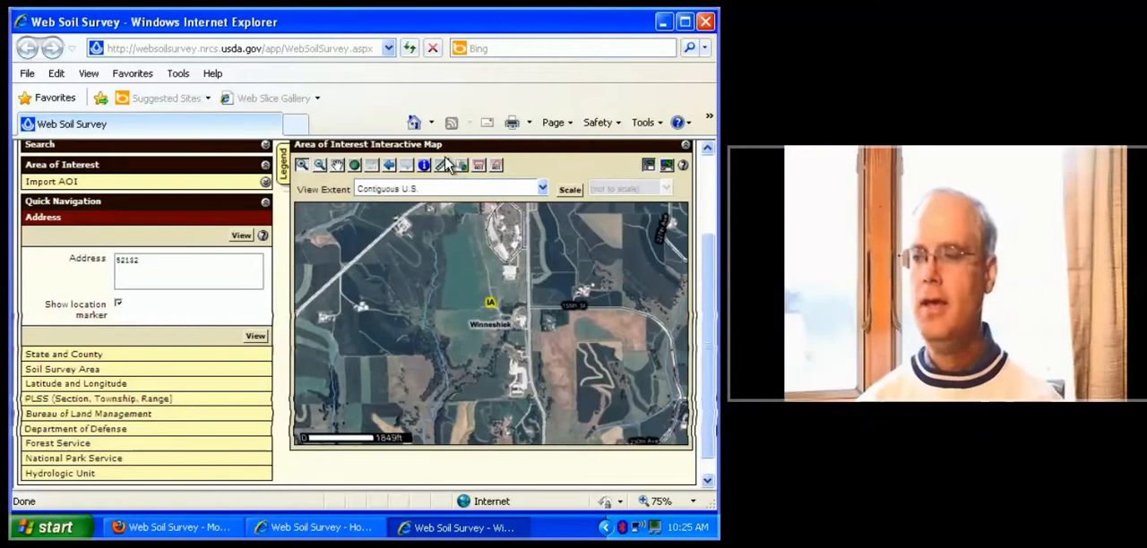
click(496, 166)
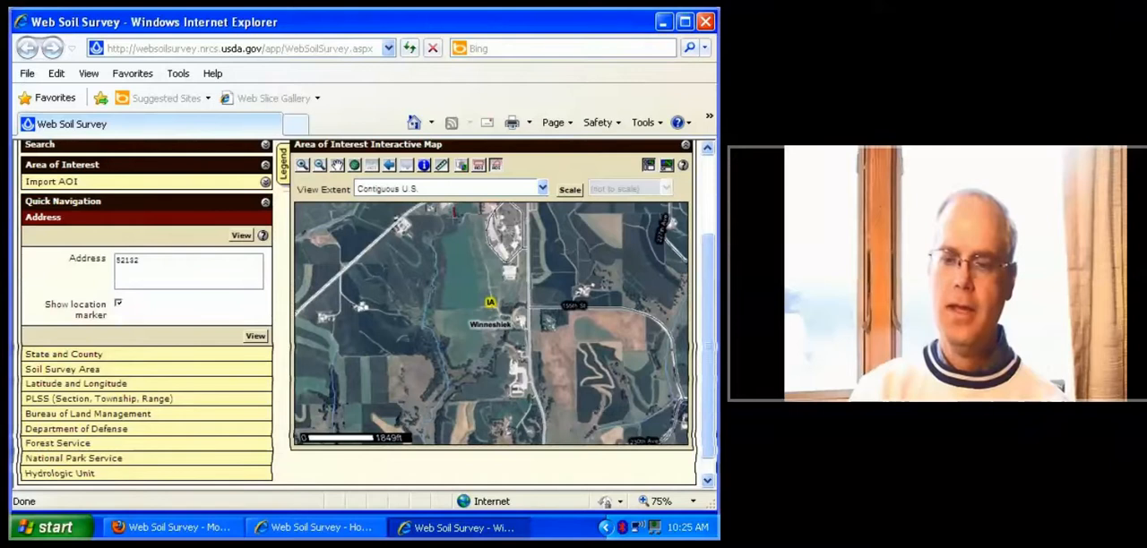
click(432, 218)
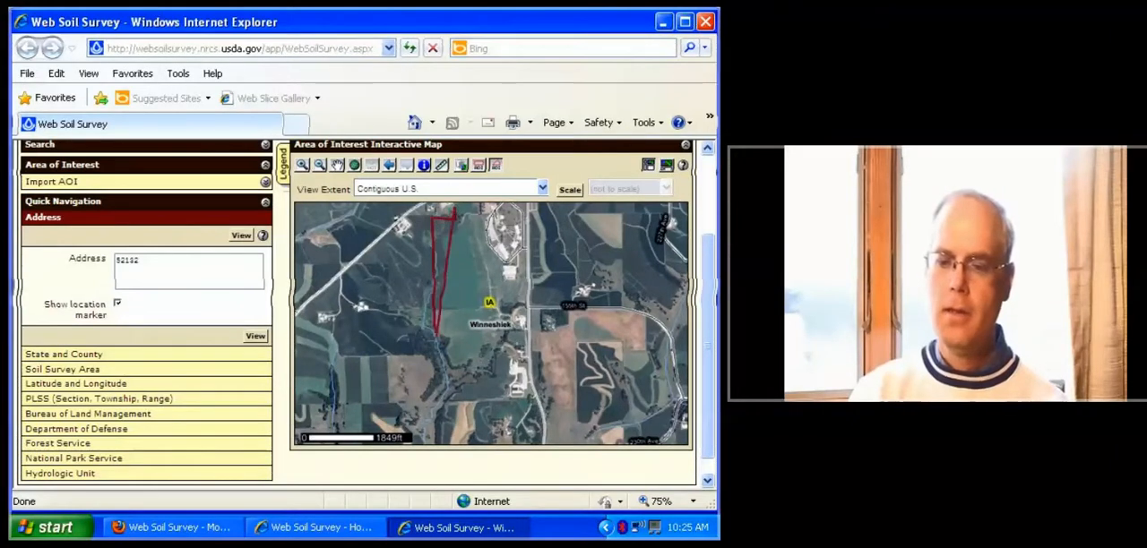
click(436, 335)
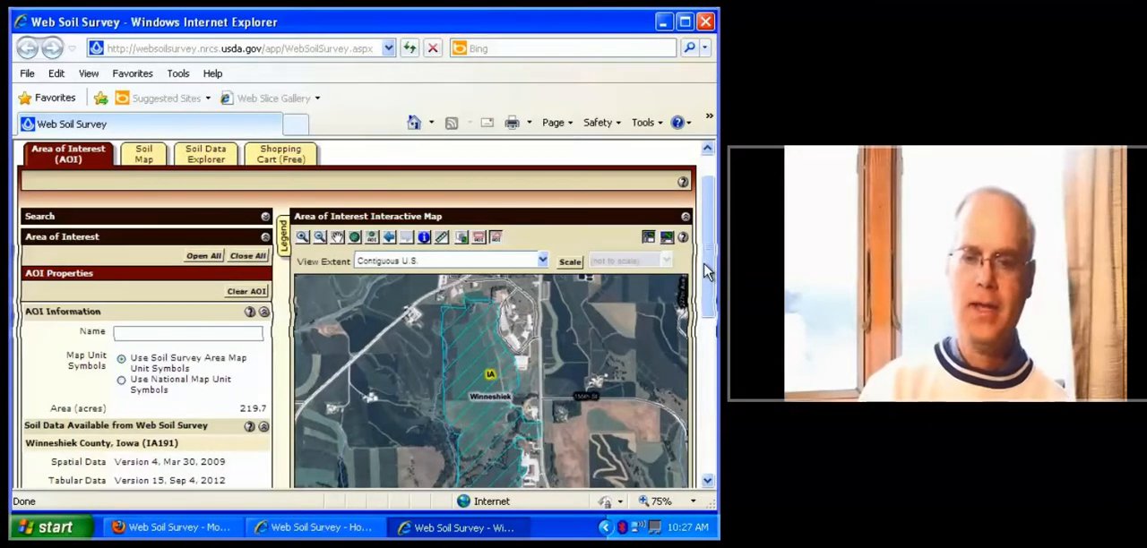
Open the soil map for the area of interest and request its printable version with the farm's name as custom subtitle
click(147, 157)
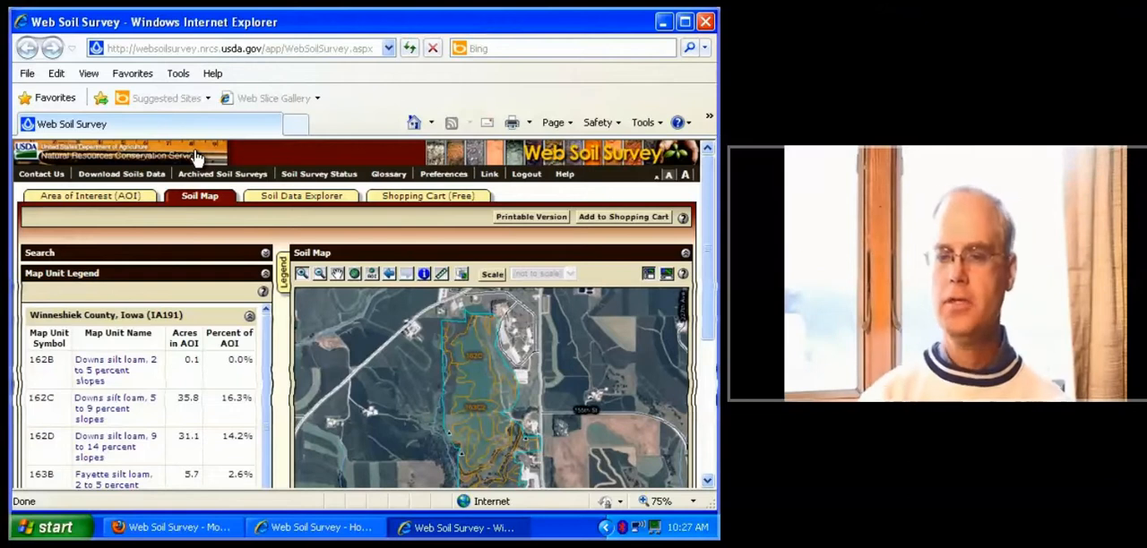
click(509, 218)
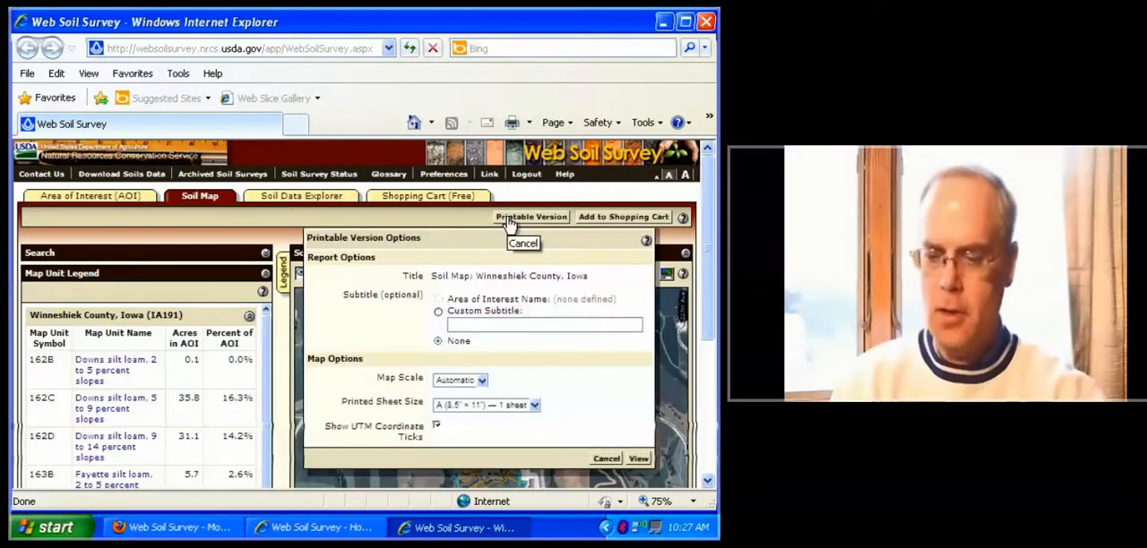
click(487, 325)
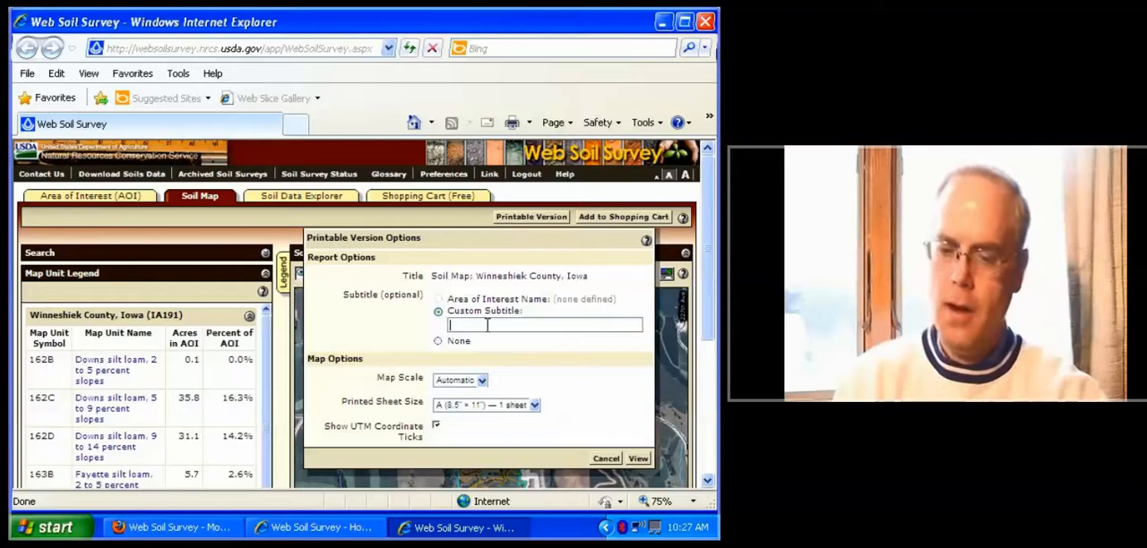
text(Tad's fa)
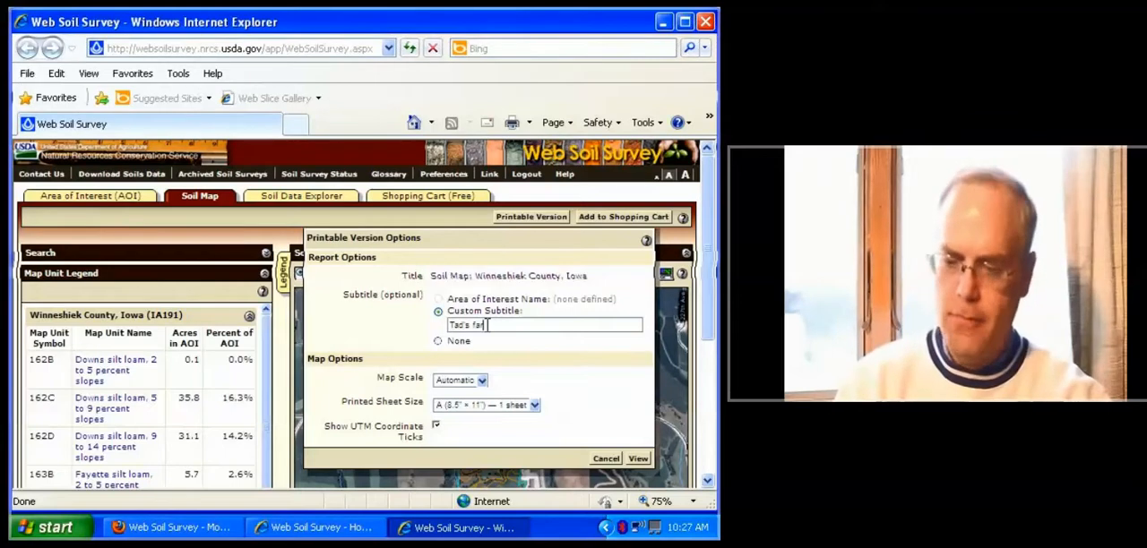
text(rm)
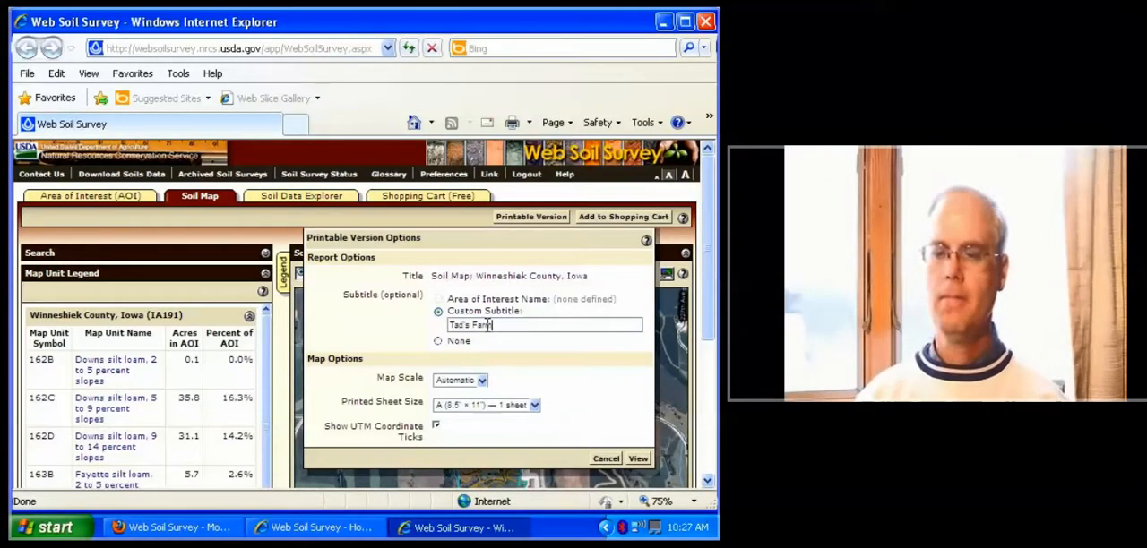
click(638, 458)
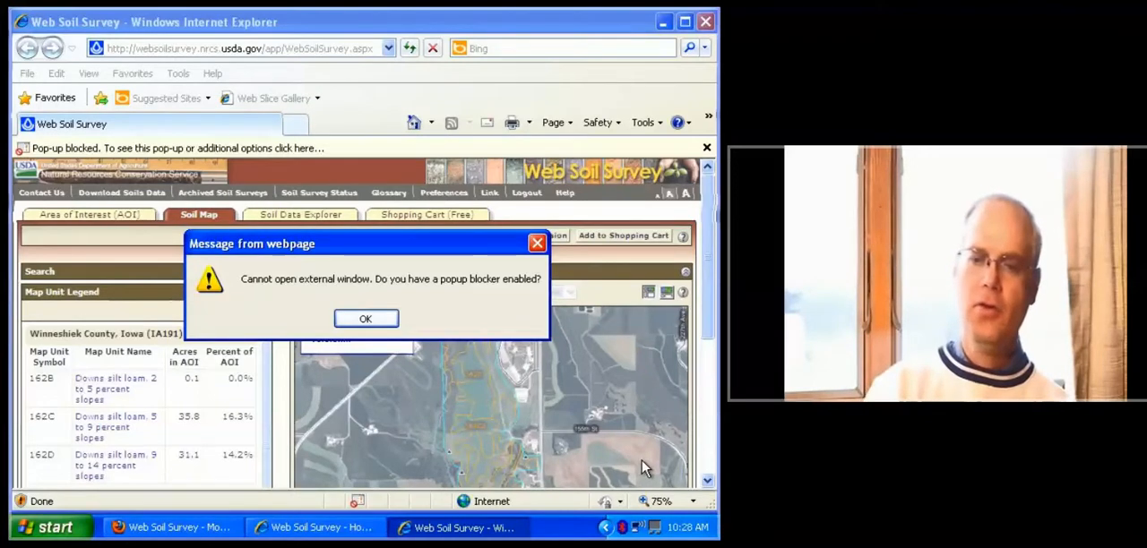
Dismiss the pop-up blocker message and always allow pop-ups from *.nrcs.usda.gov
click(366, 320)
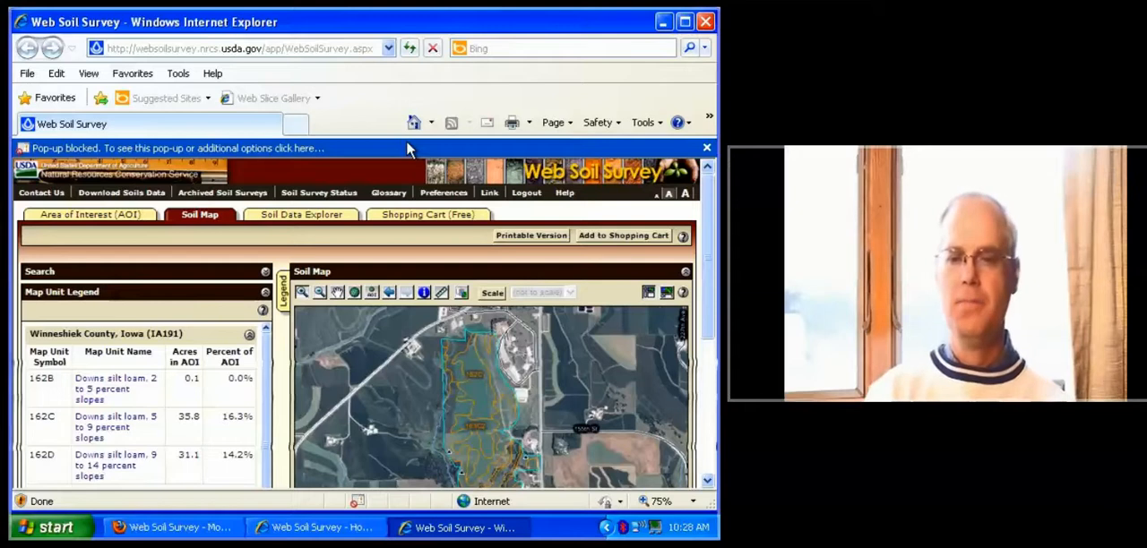
click(478, 148)
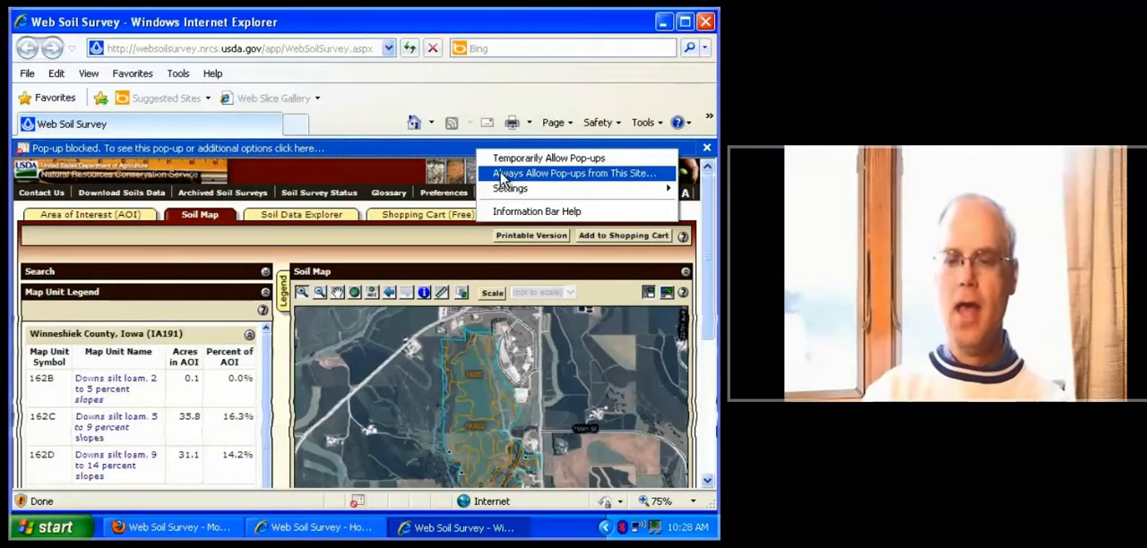
click(502, 176)
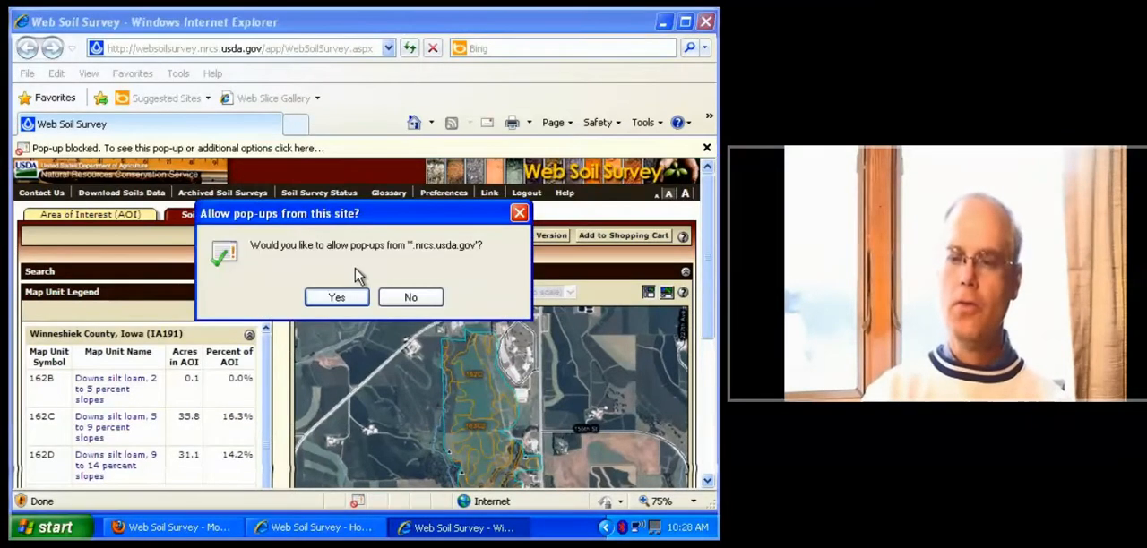
click(348, 301)
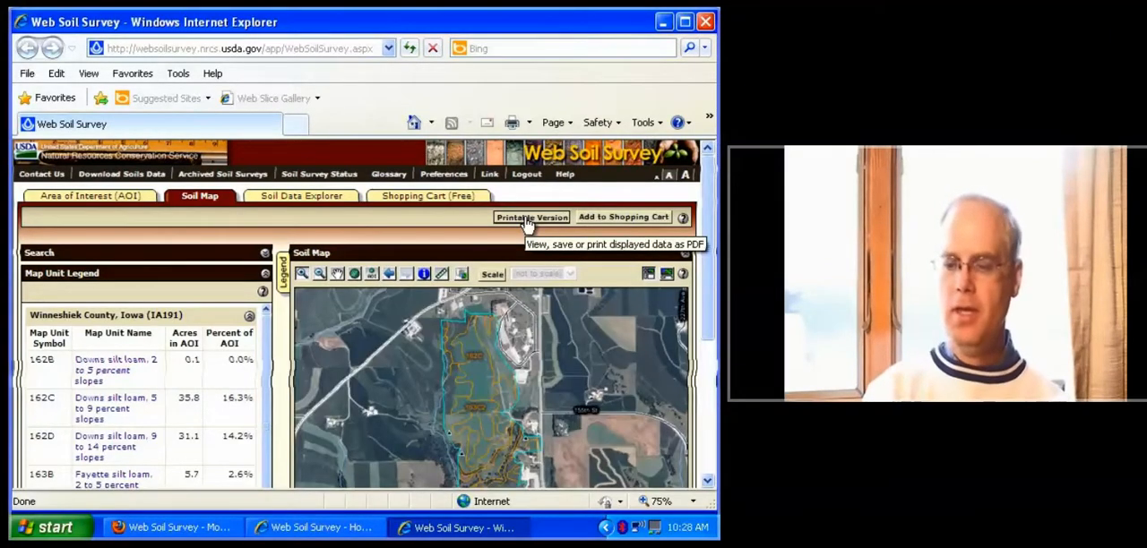
Generate the printable soil map again with the same custom subtitle and review the resulting PDF
click(528, 219)
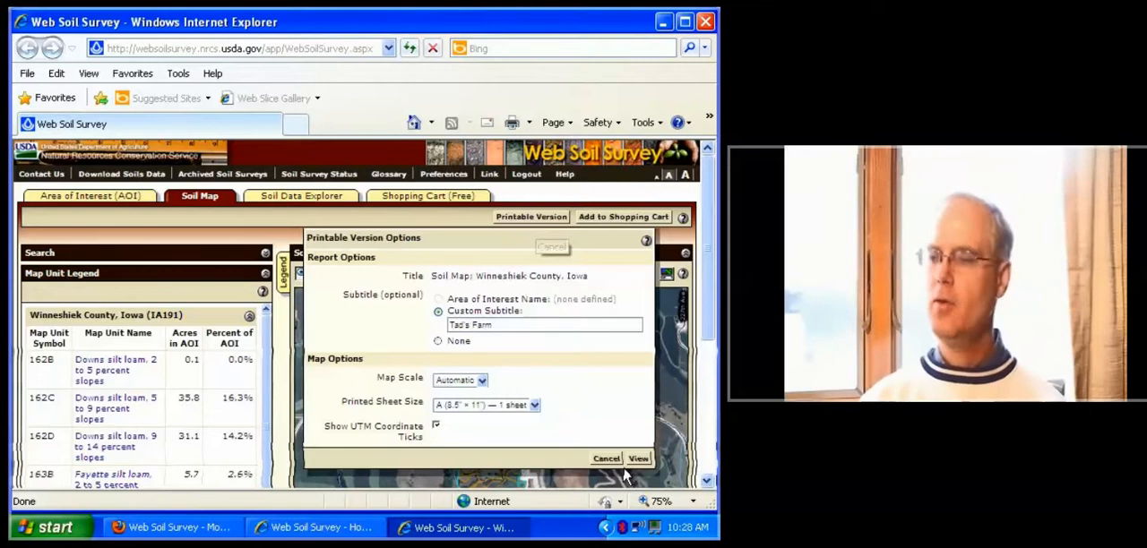
click(637, 458)
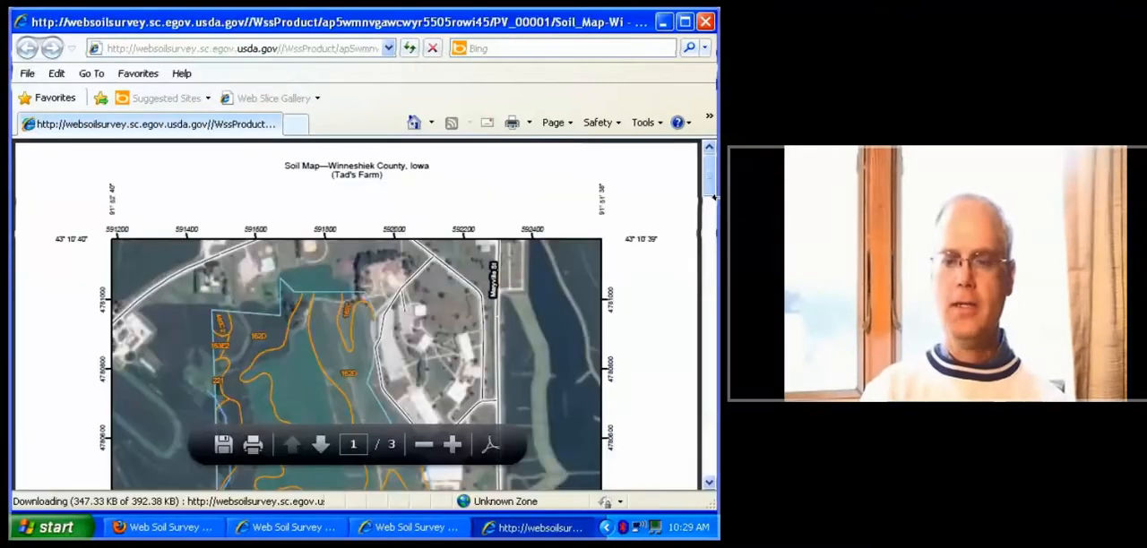
mouse_move(714, 197)
mouse_down()
mouse_move(717, 407)
mouse_move(717, 182)
mouse_up()
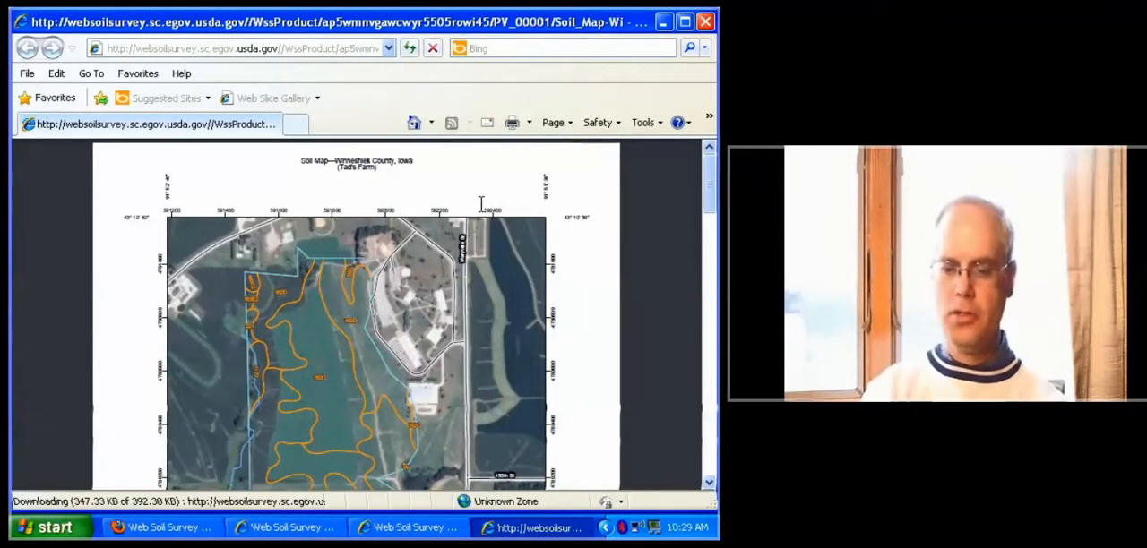
Return to the Web Soil Survey window and show the Construction Materials ratings in the Soil Data Explorer
click(440, 532)
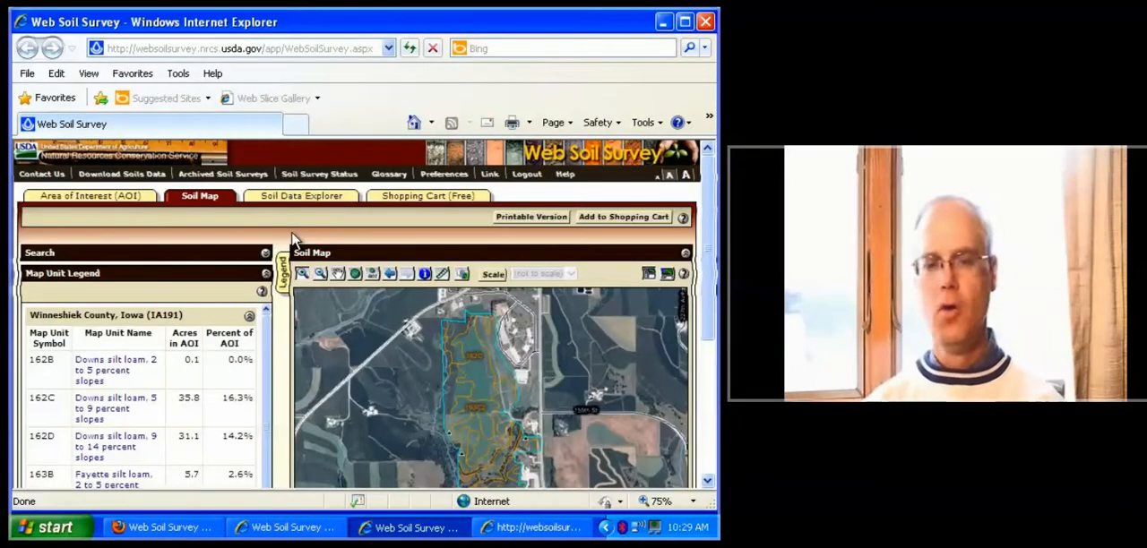
click(304, 195)
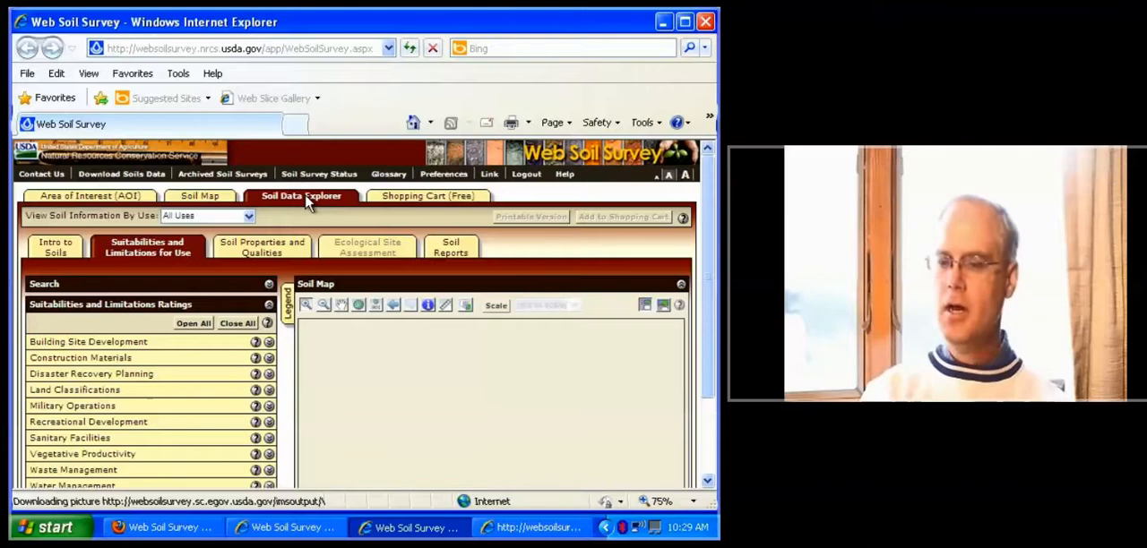
click(190, 359)
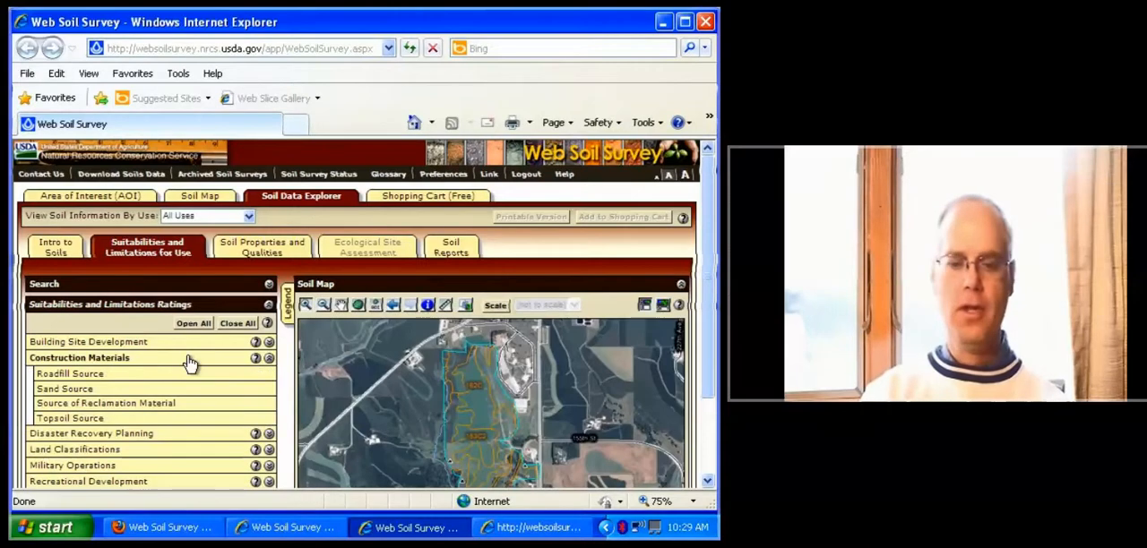
Try to view the Crop Productivity Index rating under Vegetative Productivity for the area of interest
drag(708, 271, 711, 348)
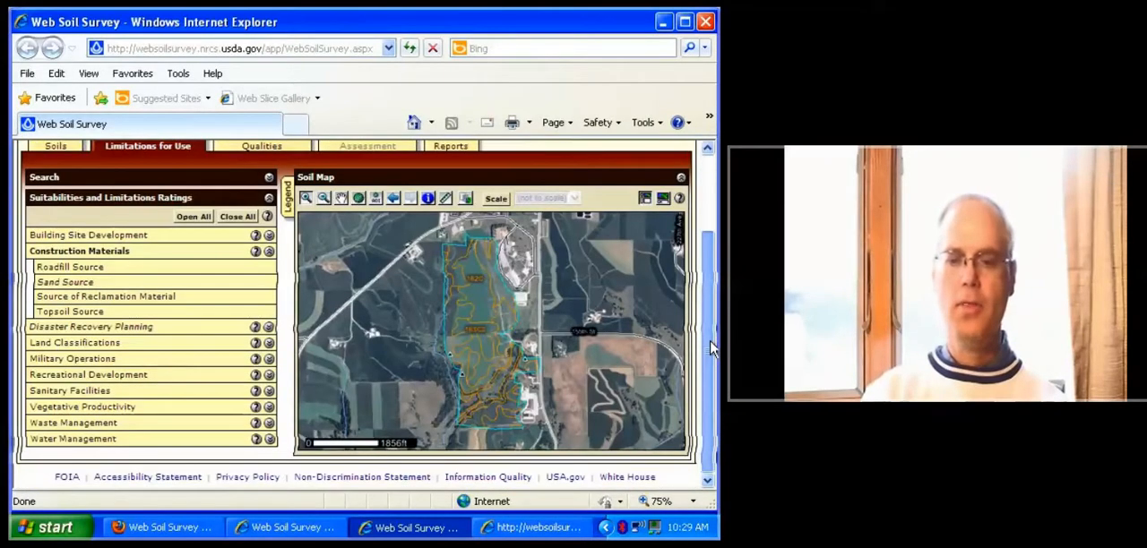
click(269, 408)
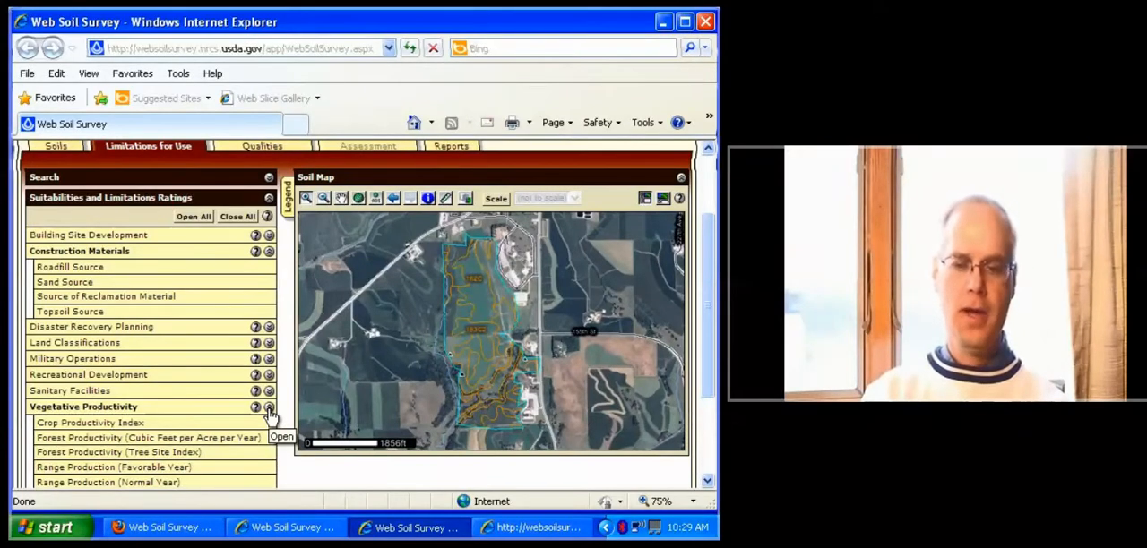
click(176, 426)
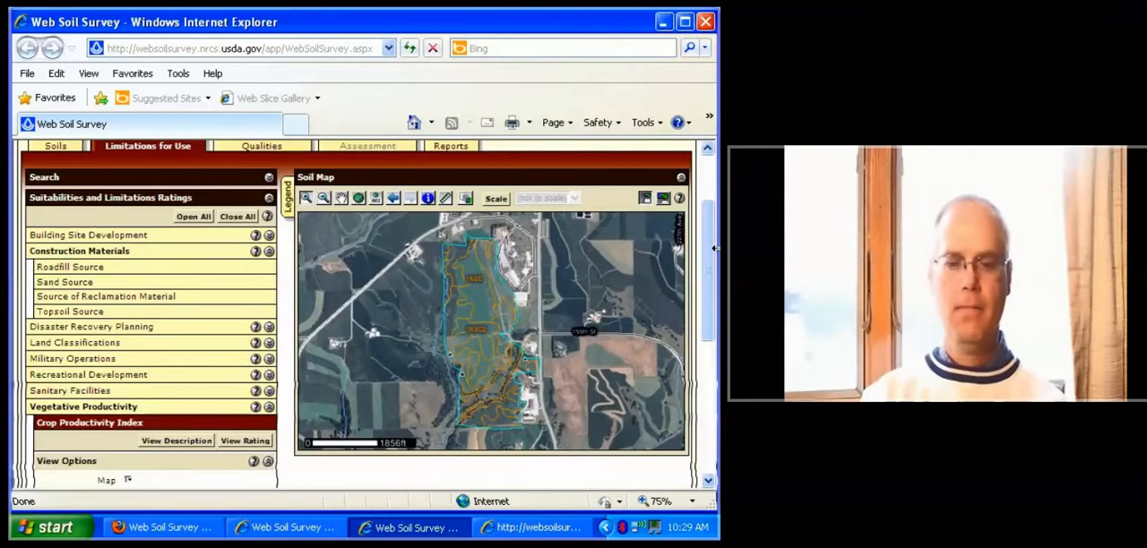
scroll(256, 440, down, 4)
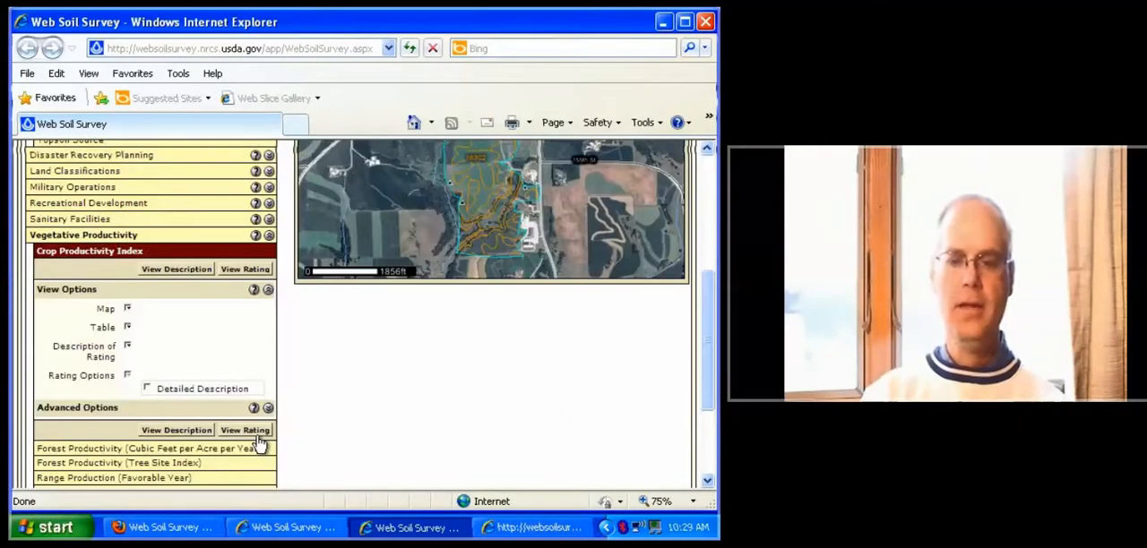
click(249, 431)
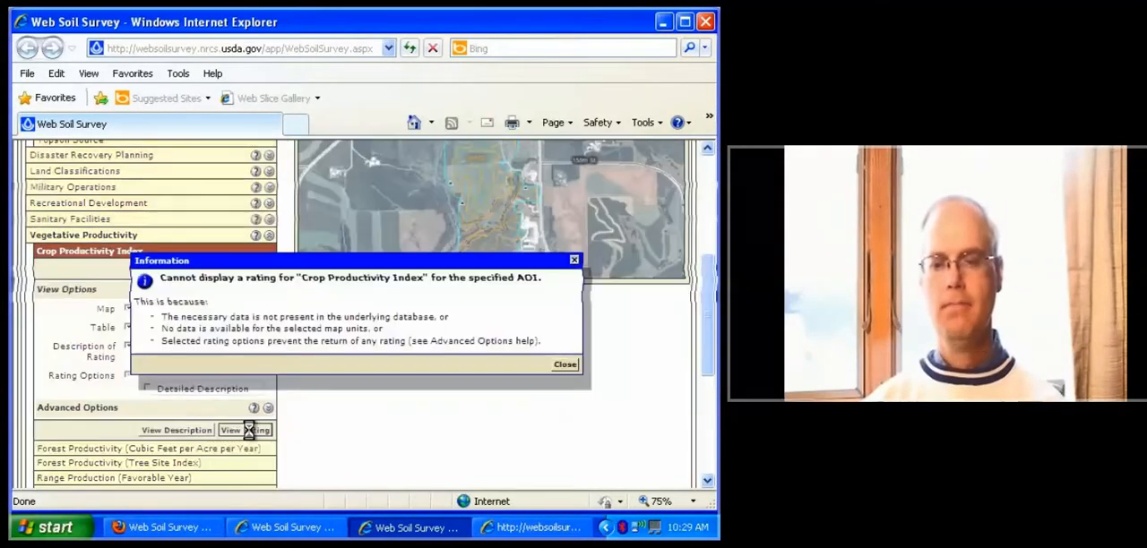
click(565, 365)
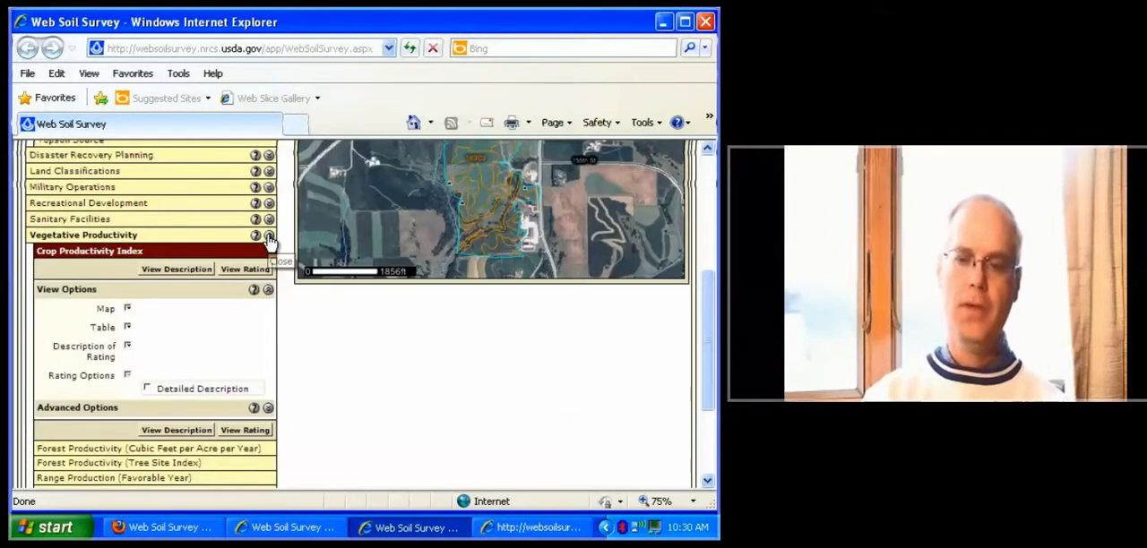
Collapse the Vegetative Productivity and Construction Materials categories, and show the Soil Properties and Qualities ratings
click(269, 236)
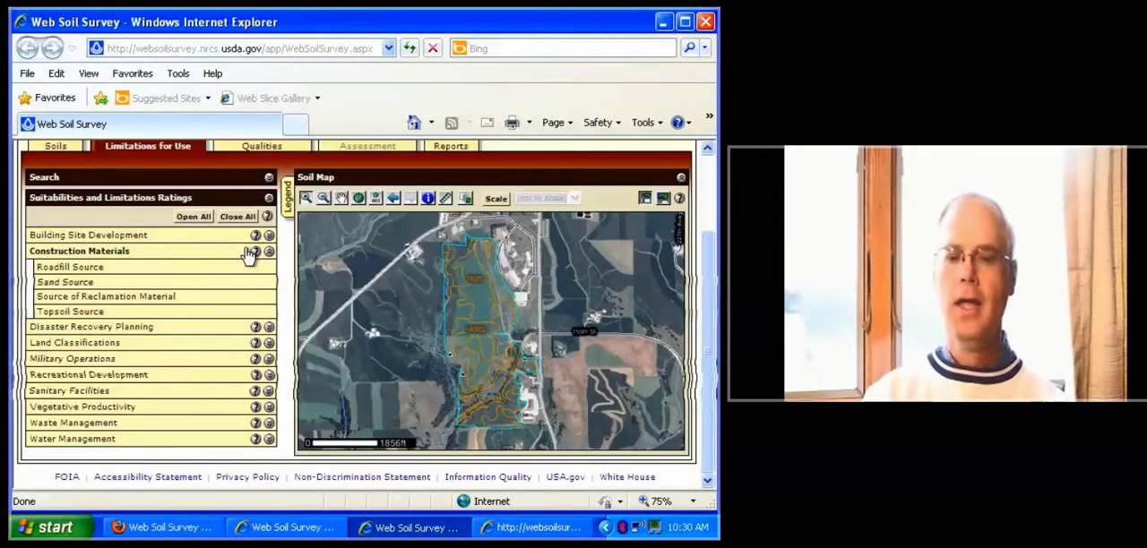
click(249, 253)
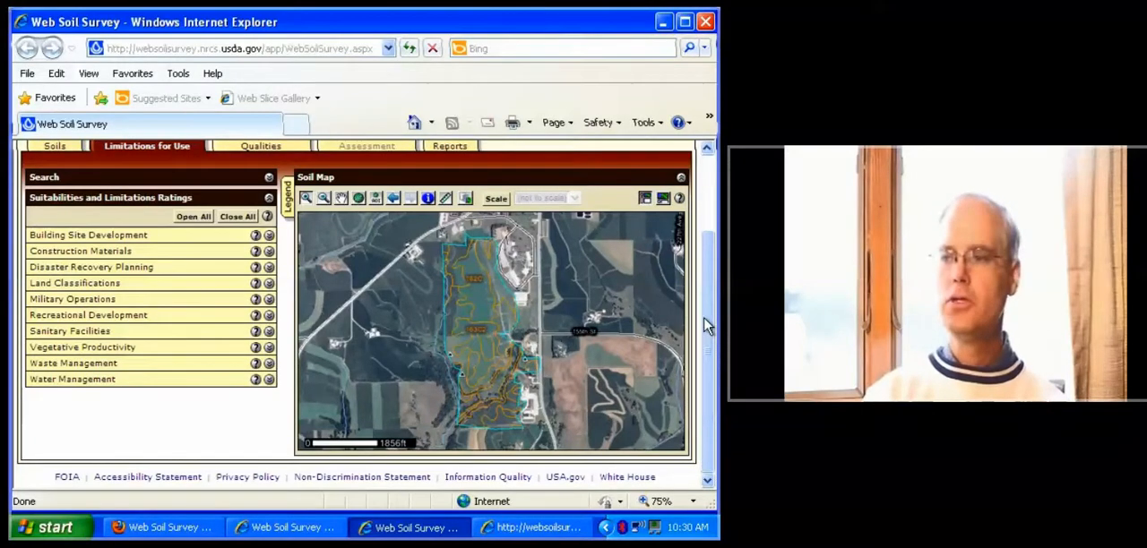
drag(707, 327, 709, 297)
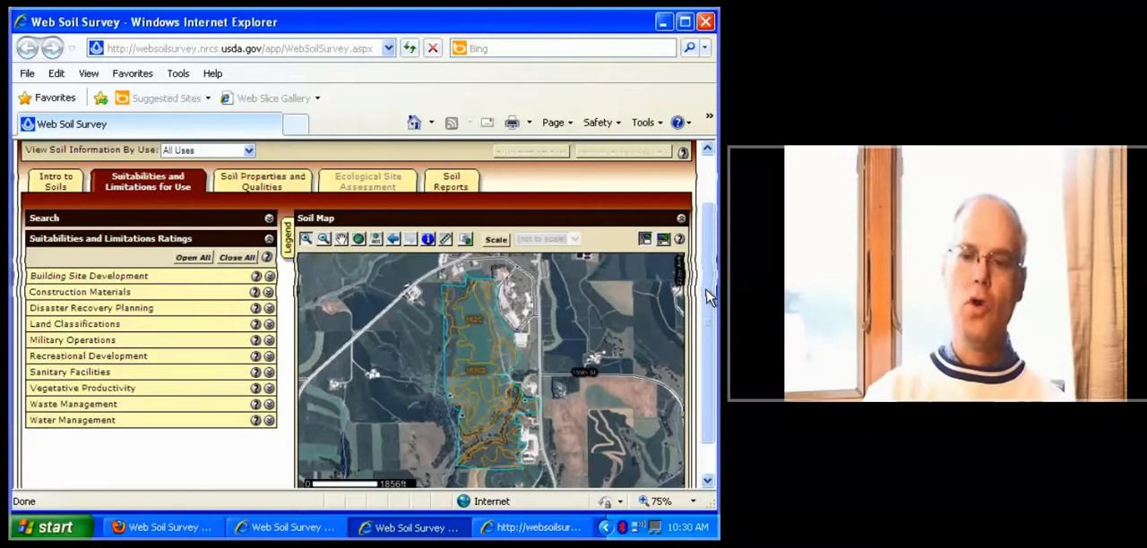
click(255, 193)
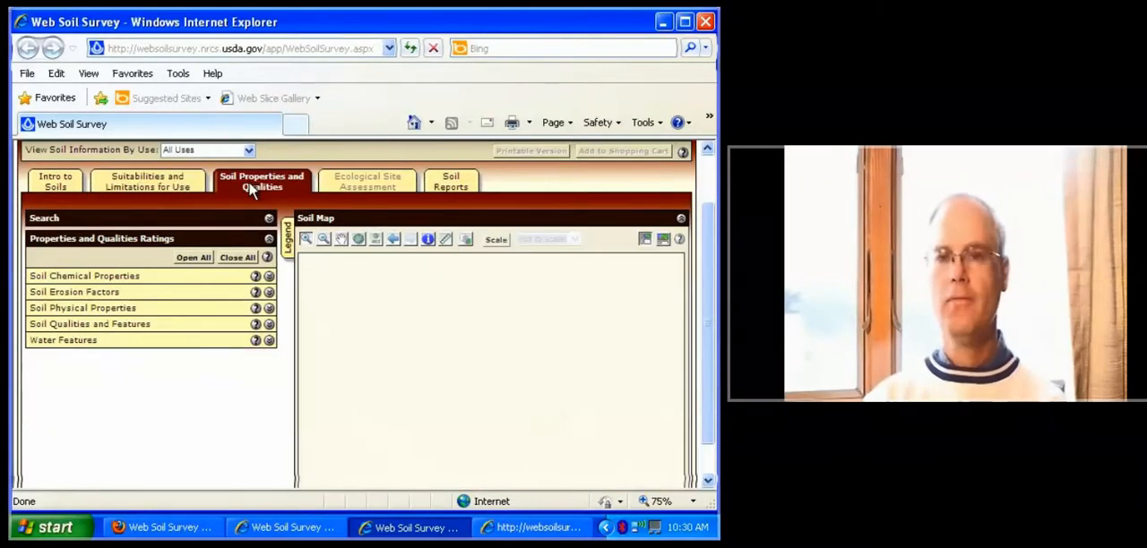